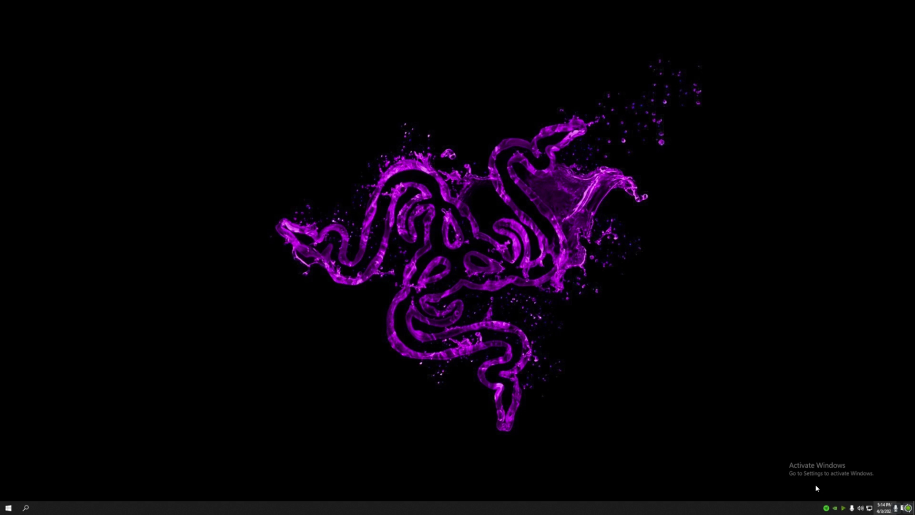
# Open Task Manager and examine which programs are enabled at startup, closing the NVIDIA Broadcast window
pyautogui.rightClick(636, 508)
pyautogui.click(581, 455)
pyautogui.rightClick(422, 506)
pyautogui.click(442, 475)
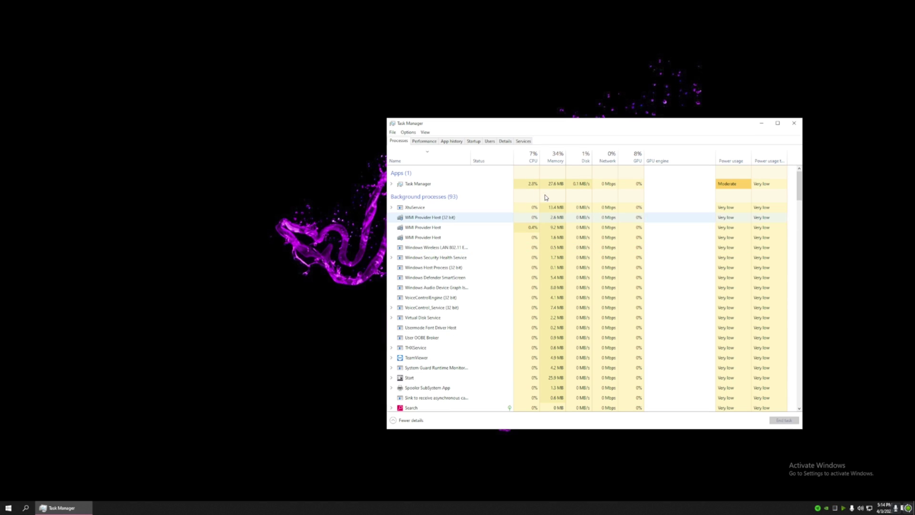
pyautogui.click(473, 140)
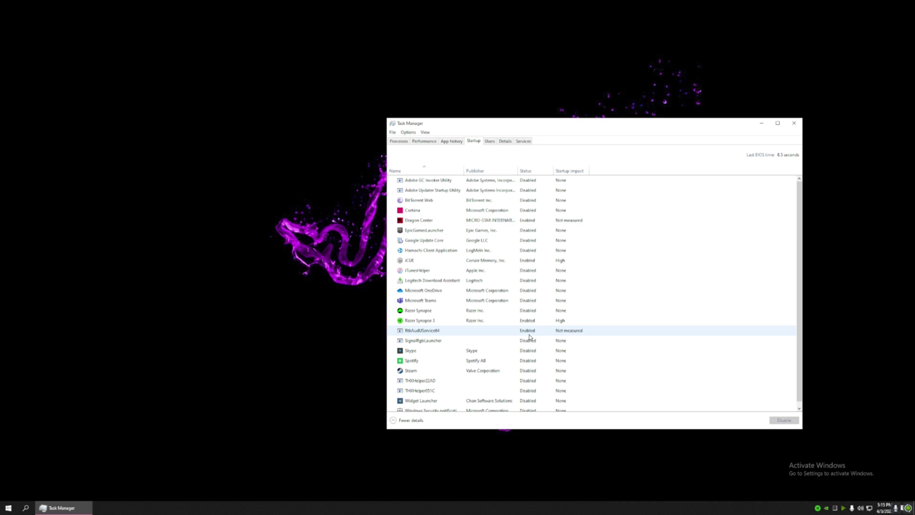
pyautogui.scroll(-1, 553, 404)
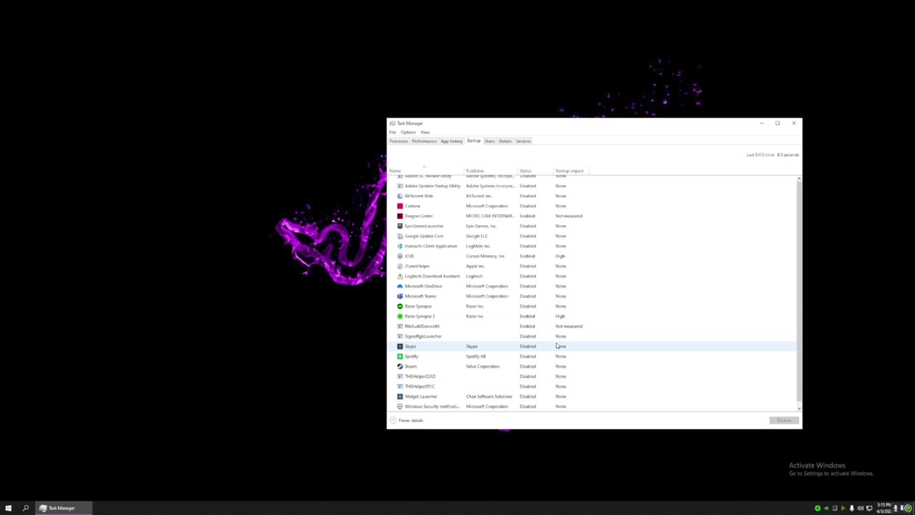
pyautogui.scroll(1, 552, 339)
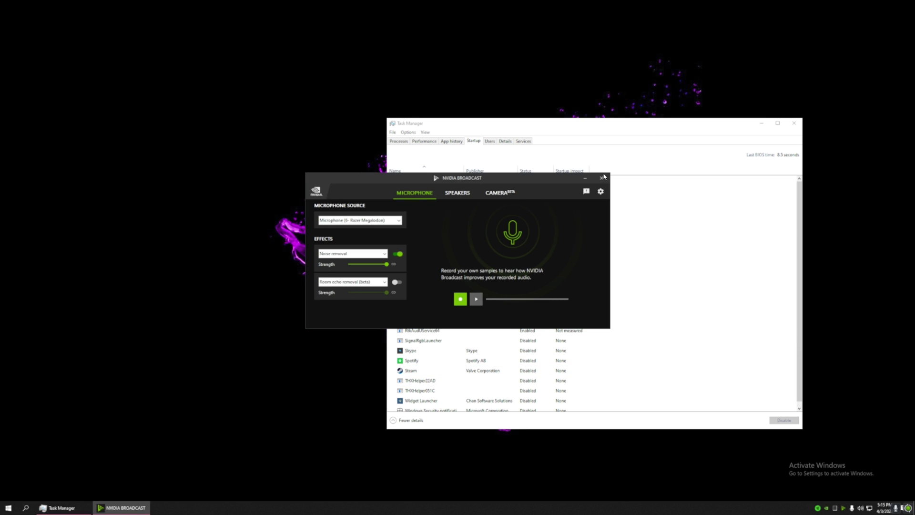
pyautogui.click(602, 178)
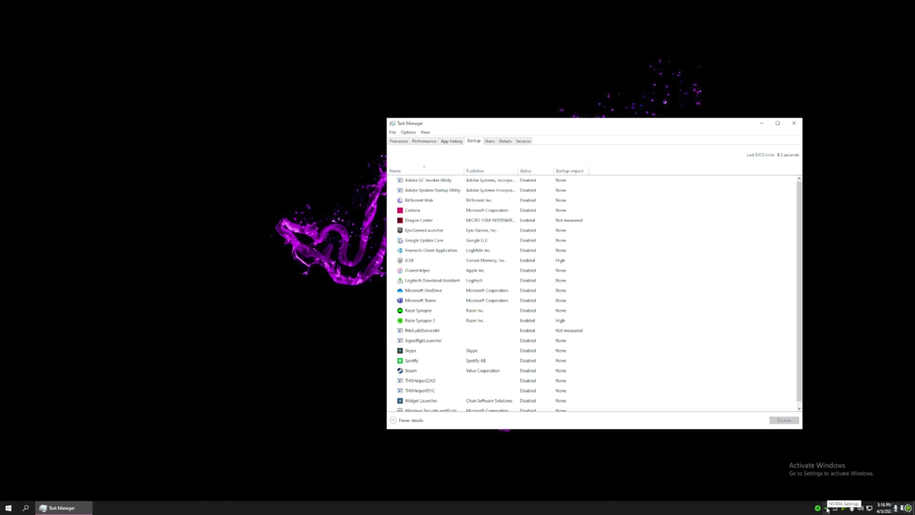
pyautogui.click(827, 508)
# End the TeamViewer background process
pyautogui.click(424, 141)
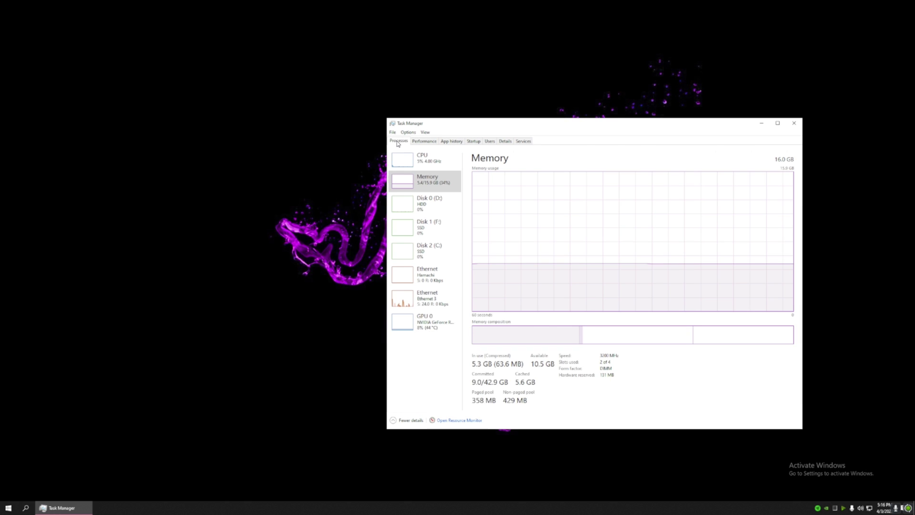
pyautogui.click(398, 141)
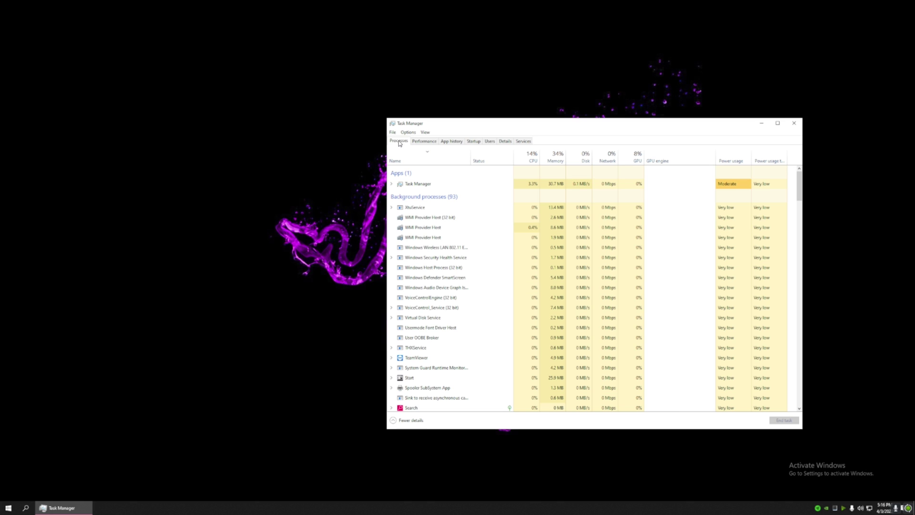
pyautogui.click(440, 358)
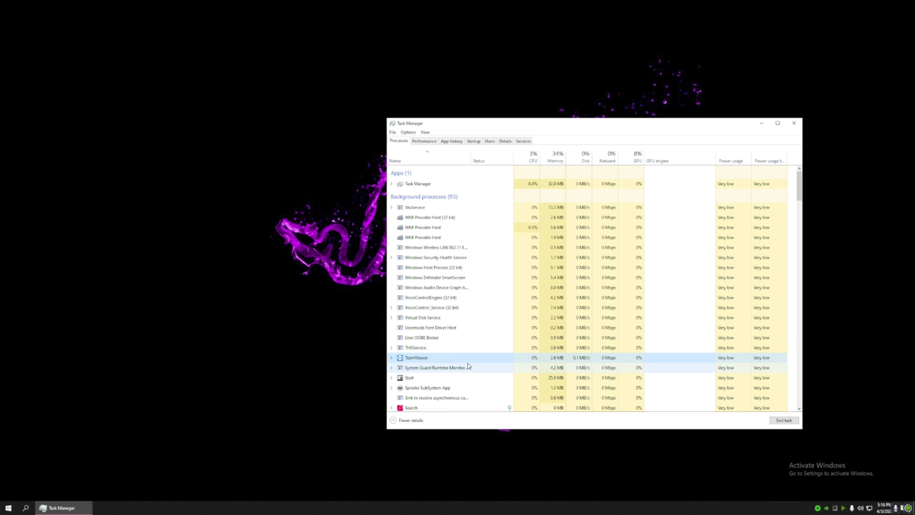
pyautogui.press('Delete')
# End the Mystic_Light_Service background process
pyautogui.scroll(-4, 457, 300)
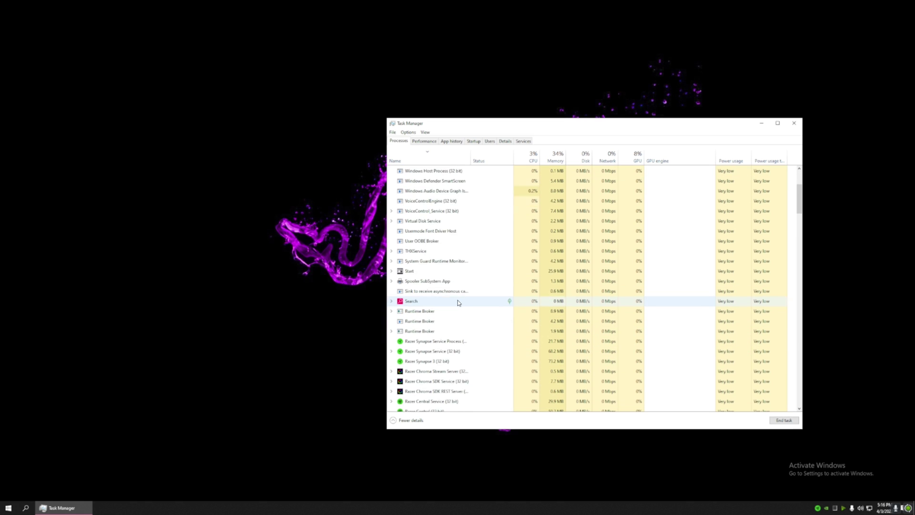
pyautogui.scroll(-4, 491, 314)
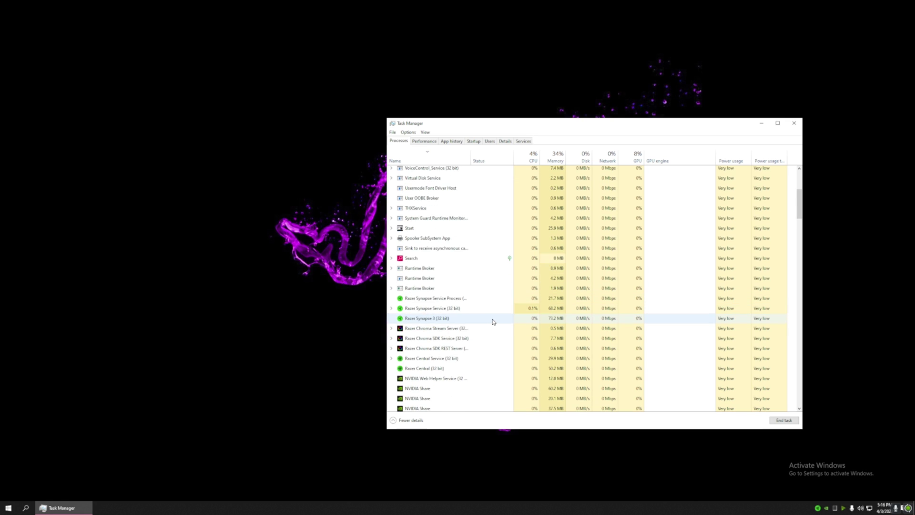
pyautogui.scroll(-5, 496, 315)
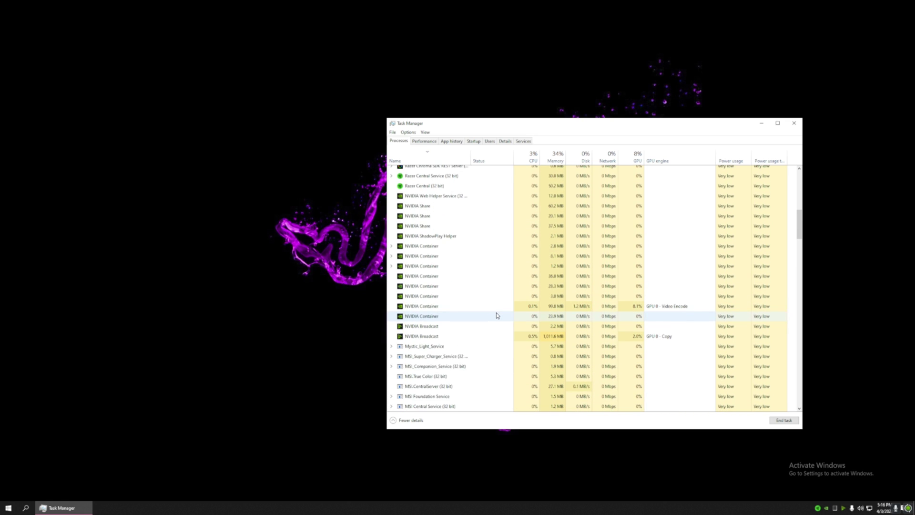
pyautogui.rightClick(429, 305)
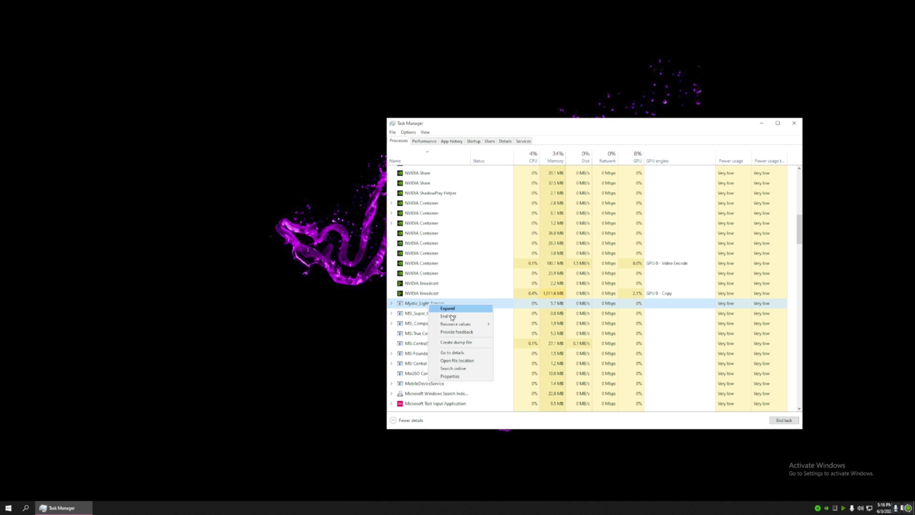
pyautogui.click(451, 317)
# End one more unneeded background process further down the process list
pyautogui.scroll(-4, 467, 371)
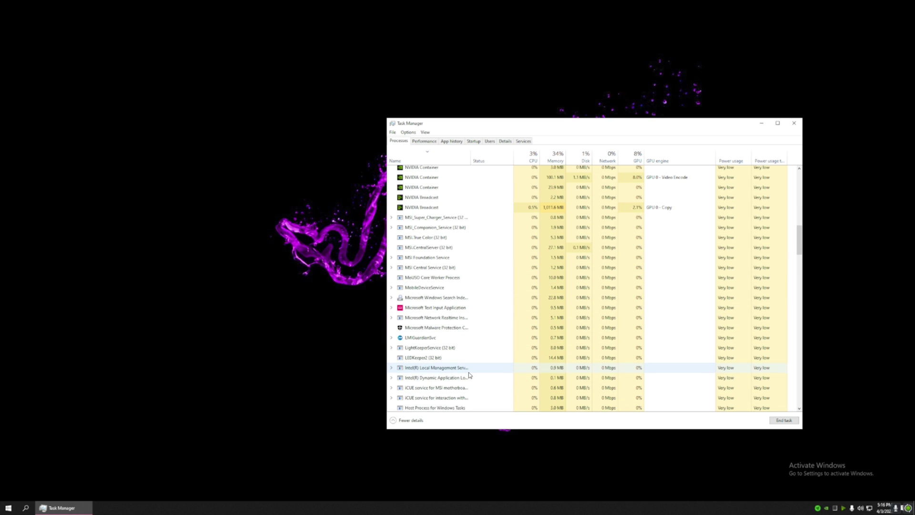
pyautogui.scroll(-2, 455, 372)
pyautogui.rightClick(452, 362)
pyautogui.click(472, 376)
# Examine the remaining background processes for anything unnecessary, and close Task Manager
pyautogui.scroll(-6, 438, 387)
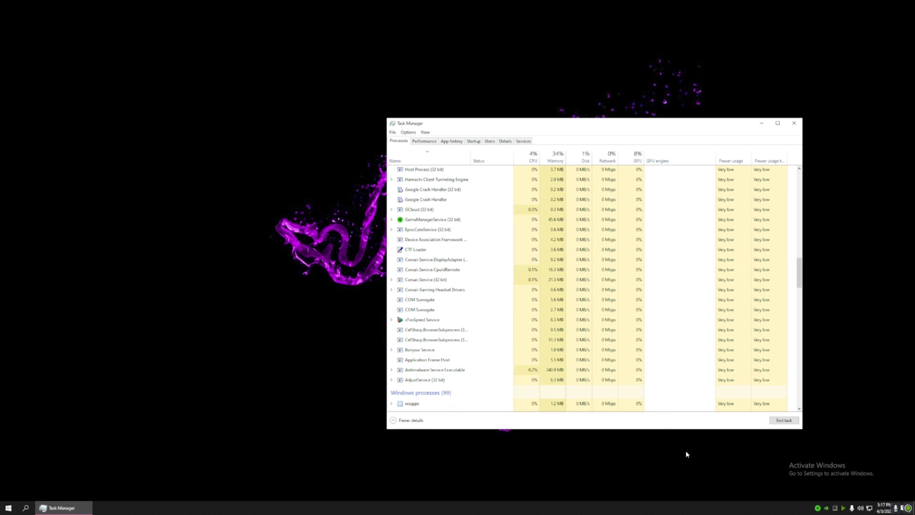
pyautogui.scroll(3, 452, 367)
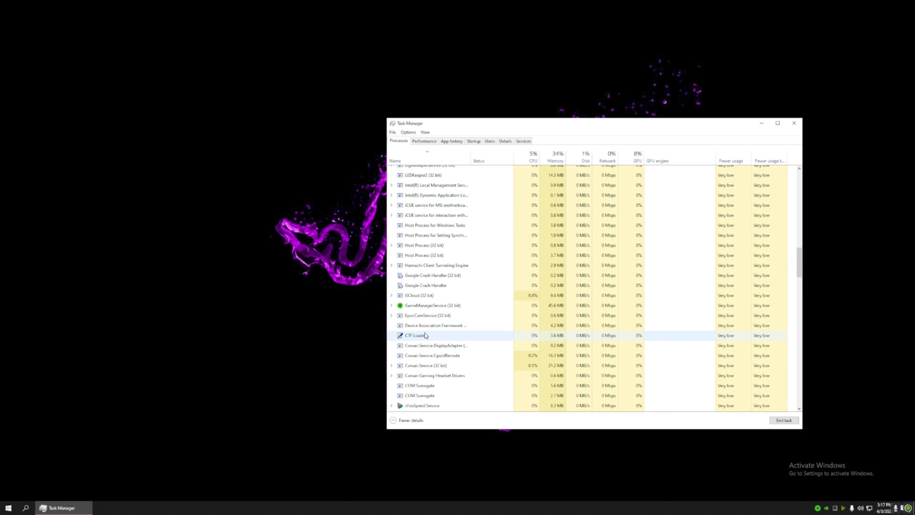
pyautogui.scroll(10, 425, 335)
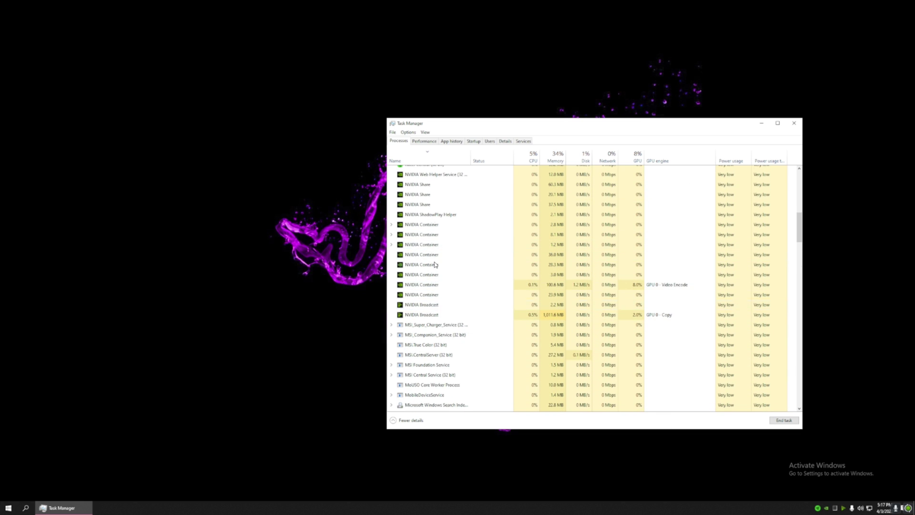
pyautogui.scroll(12, 434, 290)
pyautogui.scroll(2, 416, 288)
pyautogui.scroll(-2, 492, 356)
pyautogui.scroll(-1, 492, 355)
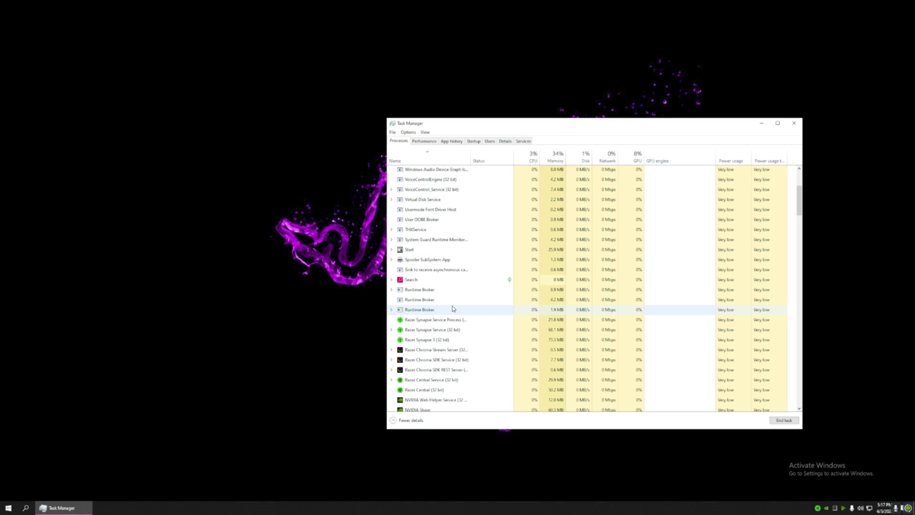
pyautogui.click(794, 129)
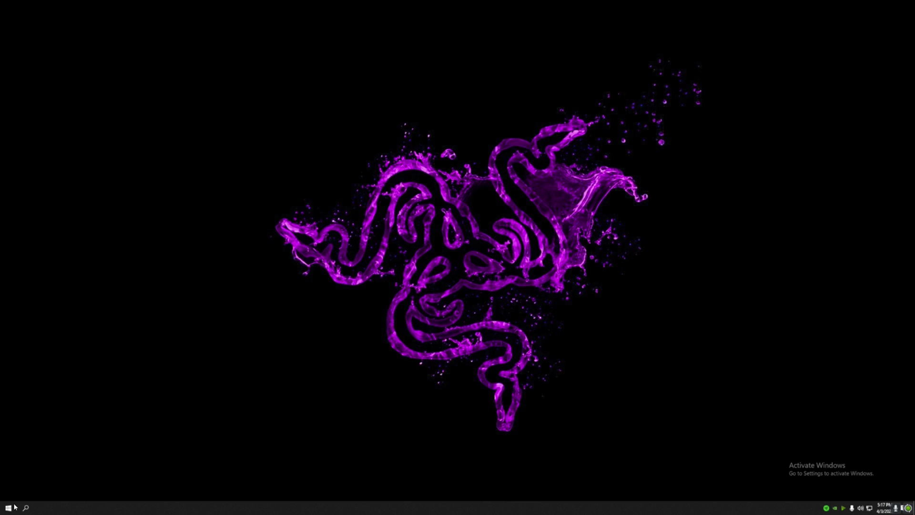
# Refresh the desktop and open NVIDIA Control Panel
pyautogui.rightClick(420, 227)
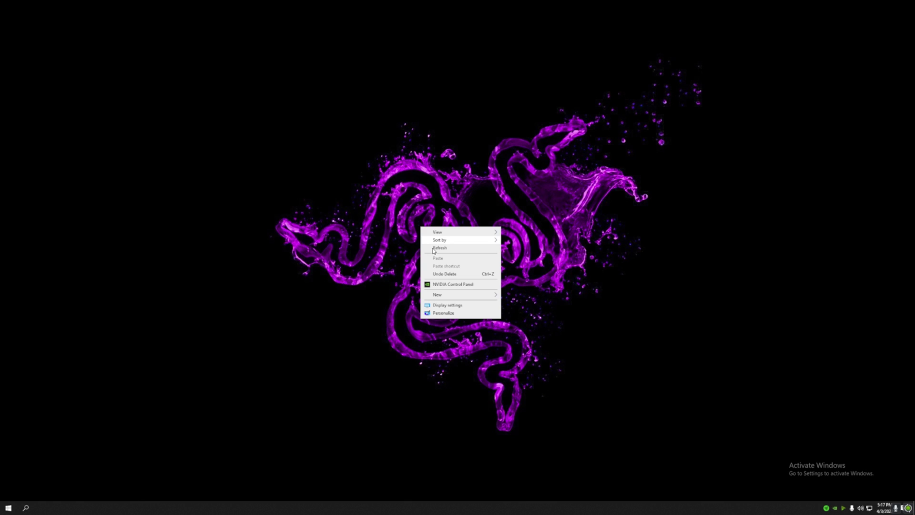
pyautogui.click(434, 247)
pyautogui.rightClick(435, 244)
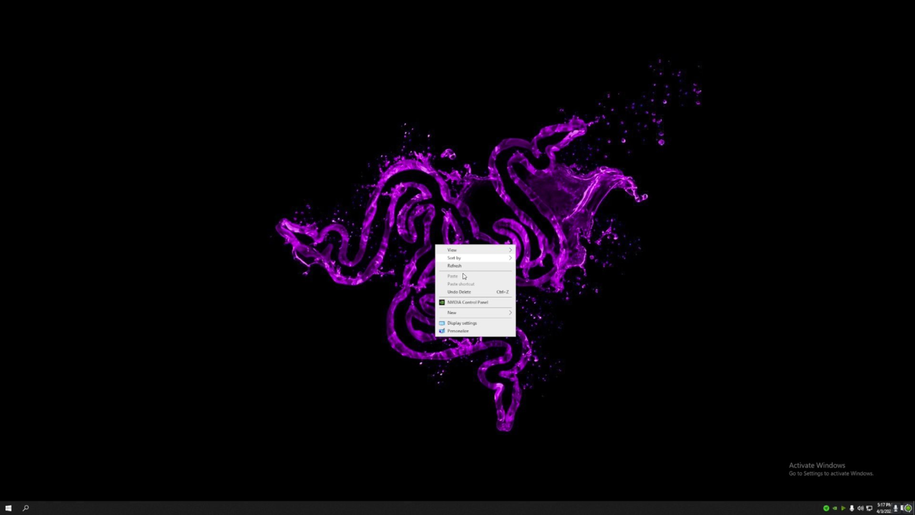
pyautogui.click(467, 302)
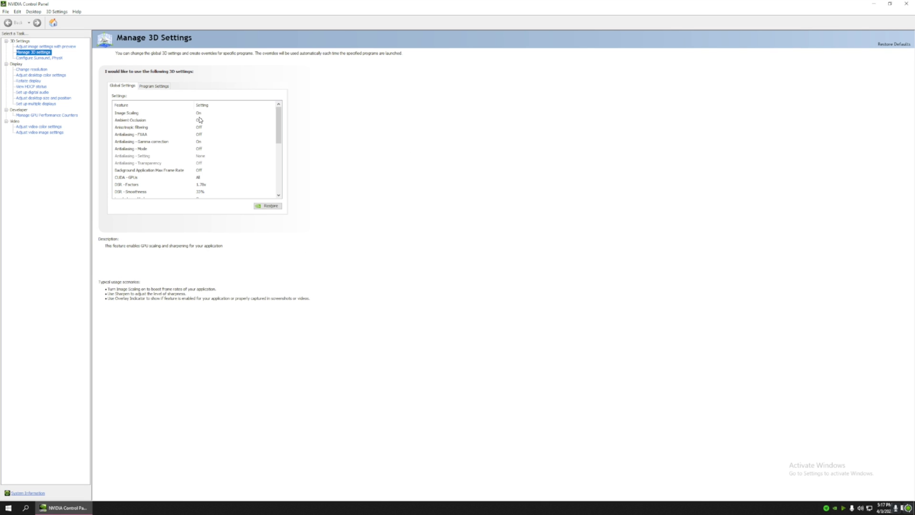
# Set the image settings with preview to "Use the advanced 3D image settings"
pyautogui.click(47, 47)
pyautogui.click(163, 178)
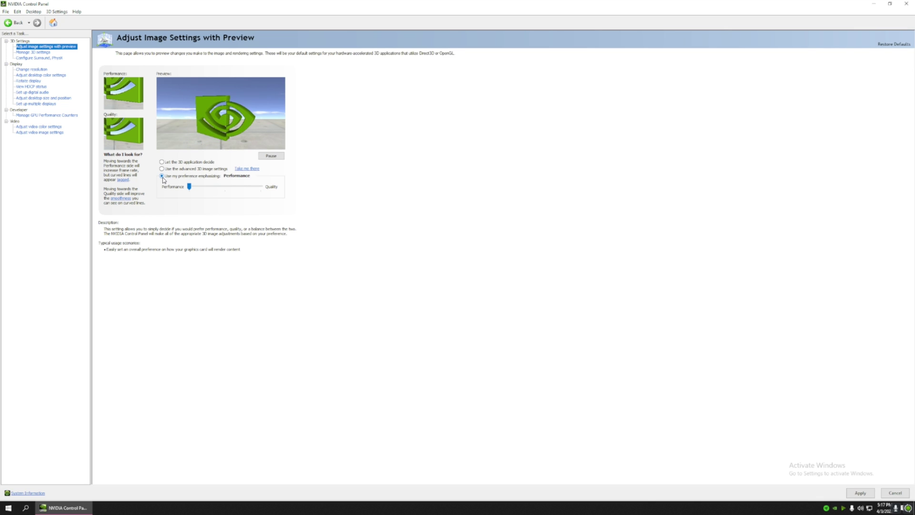
pyautogui.click(161, 169)
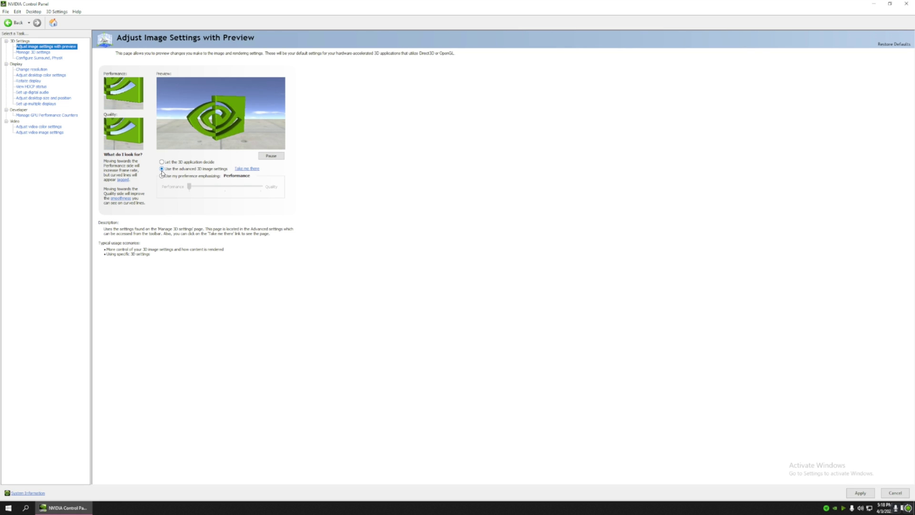
# Examine the DSR - Factors choices in the global 3D settings without changing them, and check the display's resolution page
pyautogui.click(40, 53)
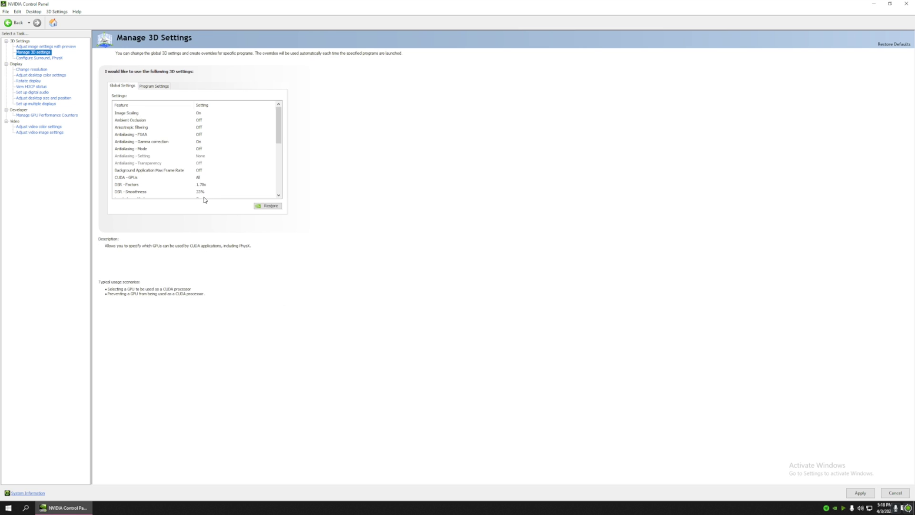
pyautogui.moveTo(279, 126)
pyautogui.mouseDown()
pyautogui.moveTo(282, 168)
pyautogui.moveTo(277, 111)
pyautogui.mouseUp()
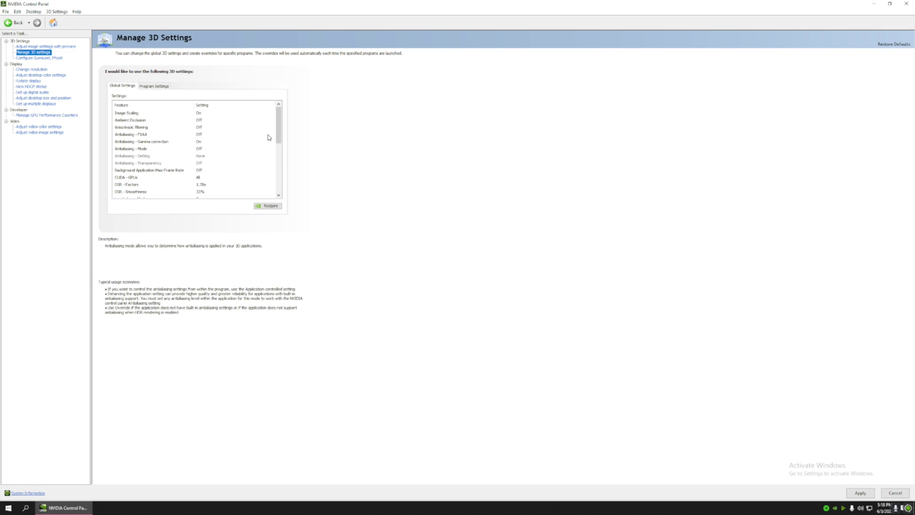
pyautogui.scroll(-2, 239, 148)
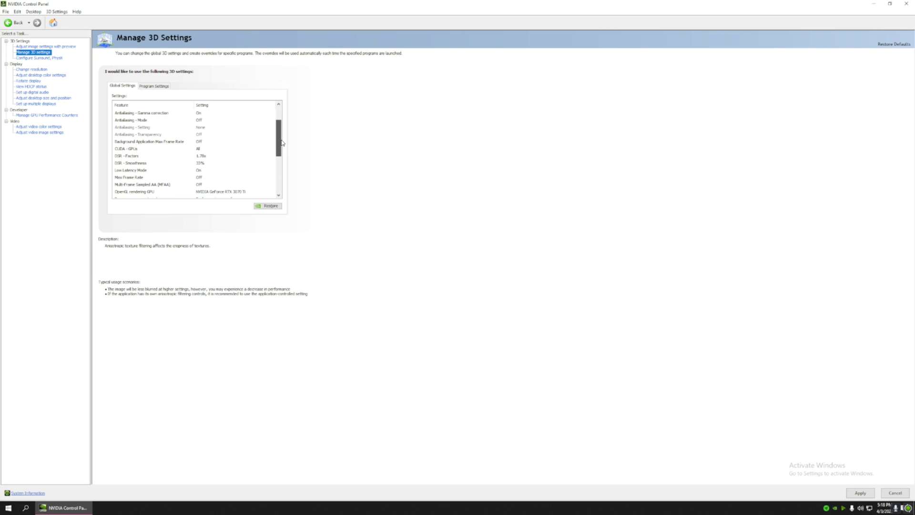
pyautogui.click(203, 156)
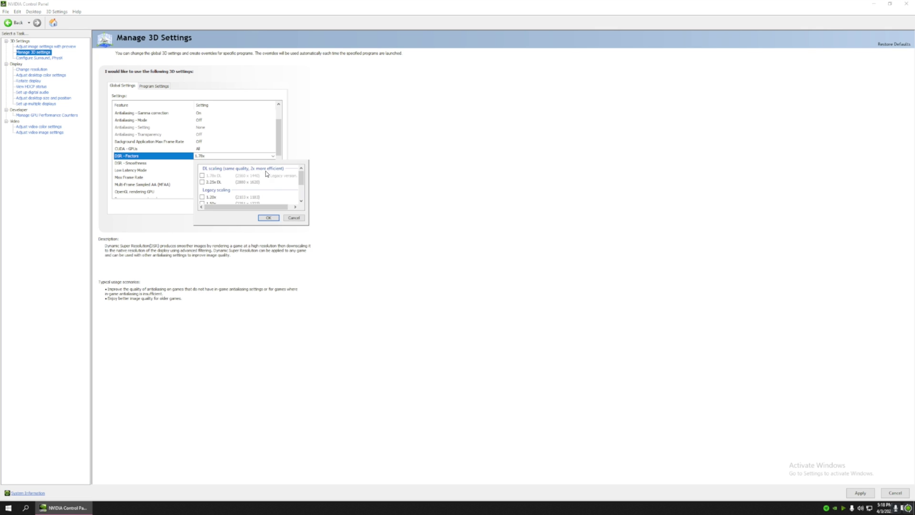
pyautogui.scroll(-2, 303, 182)
pyautogui.click(292, 218)
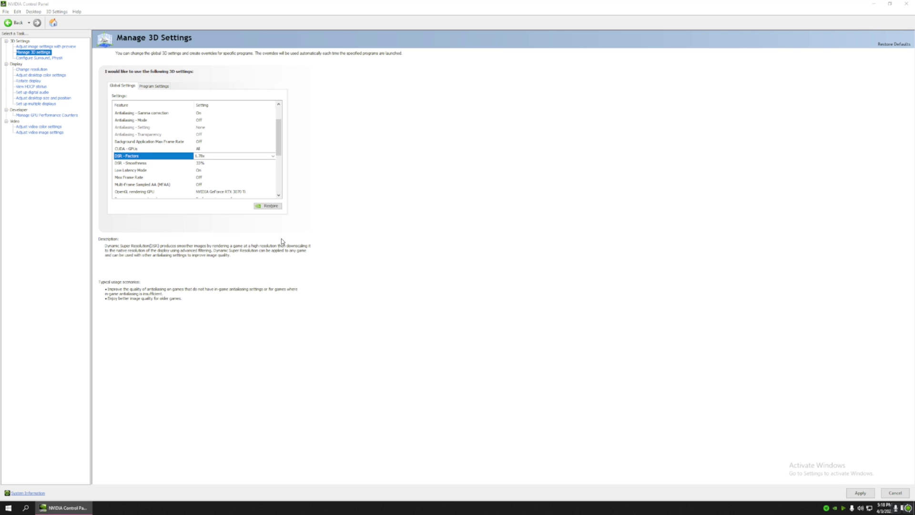
pyautogui.click(32, 69)
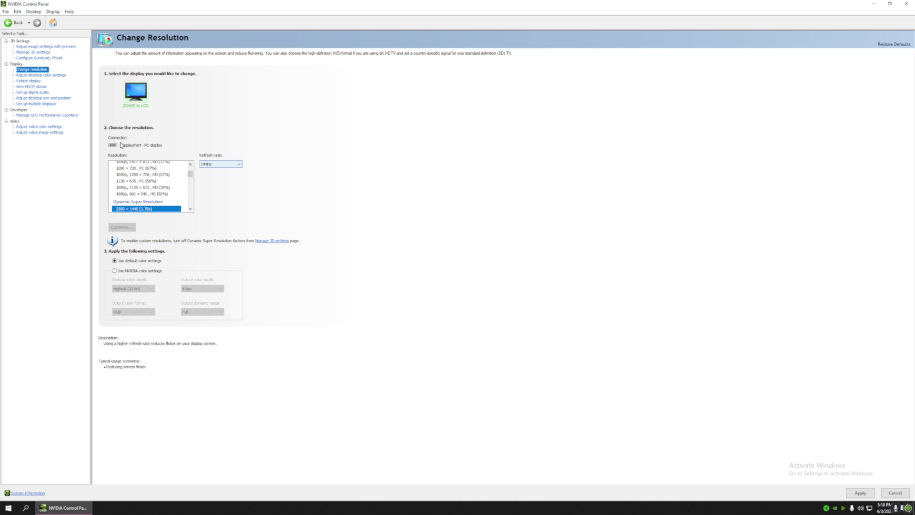
# Review the full list of global 3D settings, including power management, texture filtering and vertical sync
pyautogui.click(43, 52)
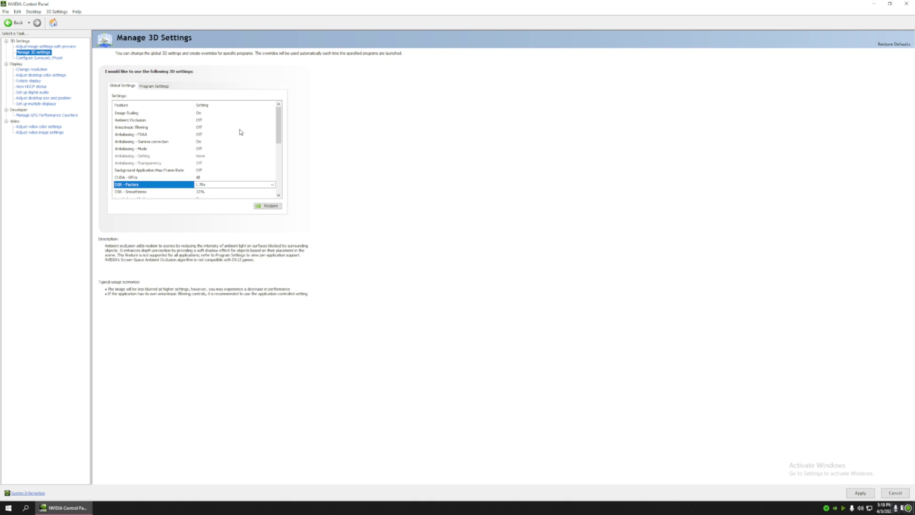
pyautogui.moveTo(281, 125); pyautogui.dragTo(280, 154)
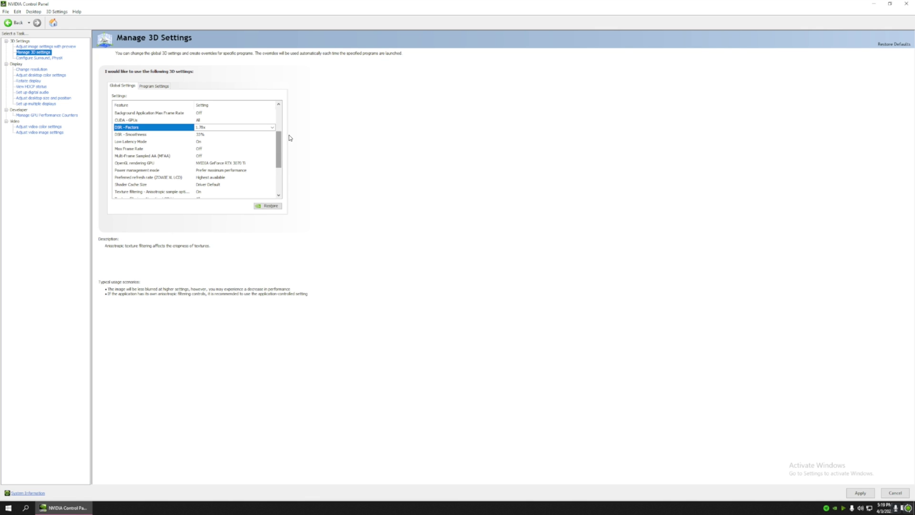
pyautogui.scroll(-2, 214, 148)
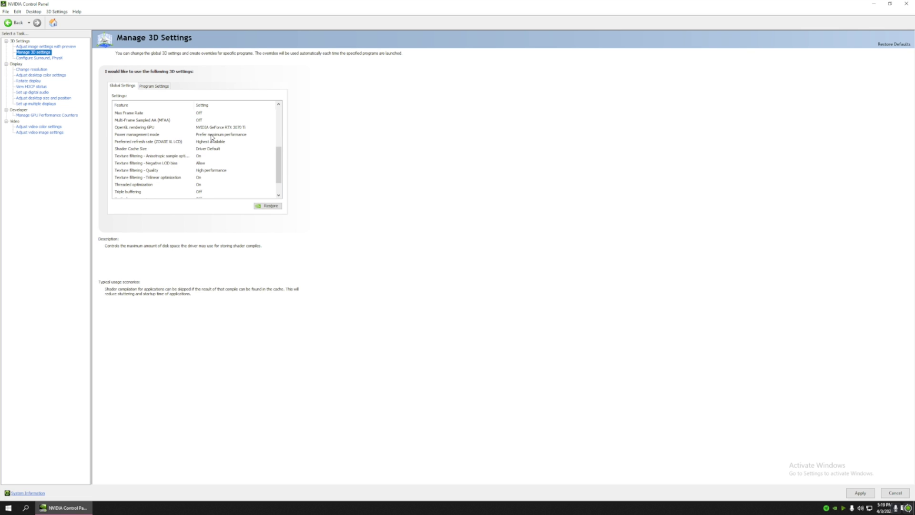
pyautogui.scroll(-1, 280, 191)
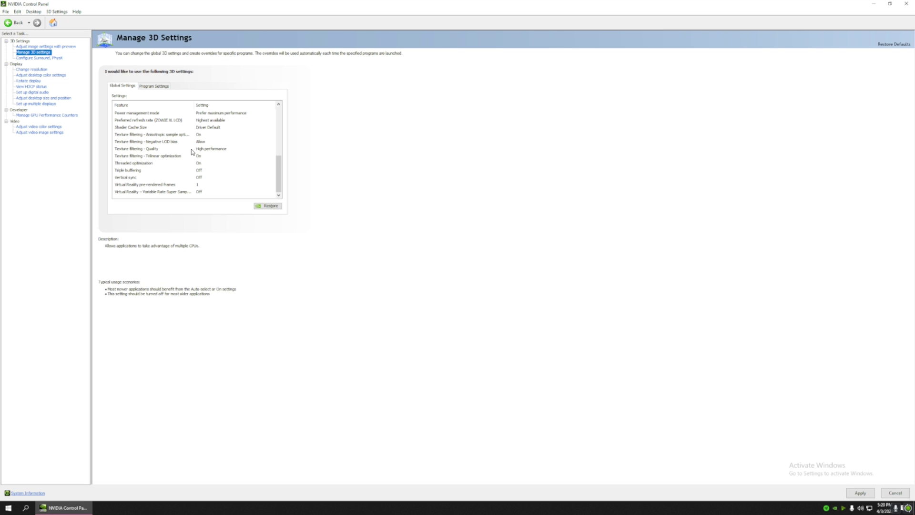
pyautogui.scroll(2, 158, 154)
pyautogui.scroll(4, 159, 154)
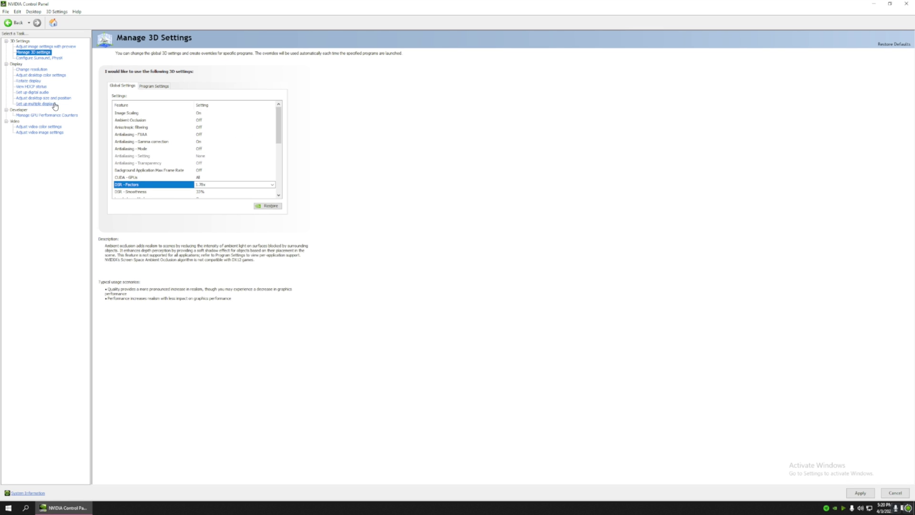
# Check the refresh rate choices on the display's resolution page and close NVIDIA Control Panel
pyautogui.click(32, 69)
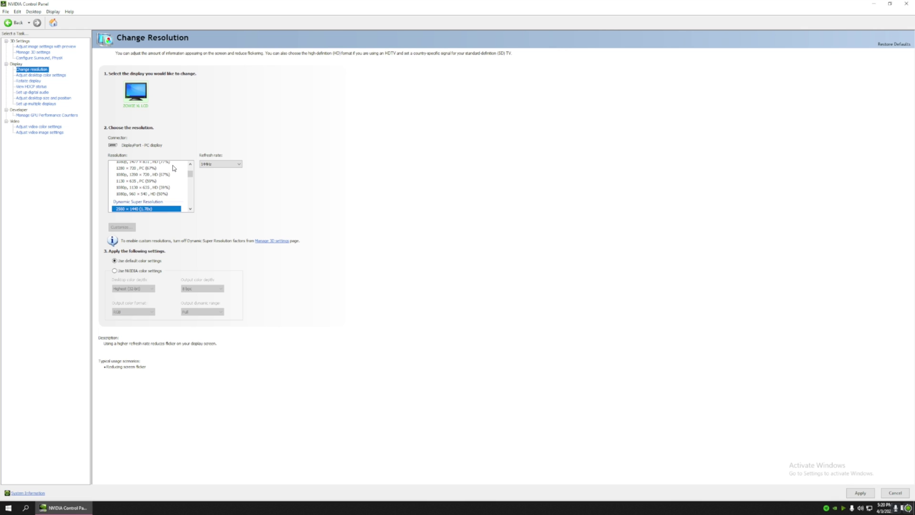
pyautogui.click(238, 164)
pyautogui.click(234, 171)
pyautogui.click(905, 3)
pyautogui.click(477, 271)
# Search for "background", open the Background apps settings full screen, and review the list of apps with their background permissions
pyautogui.click(27, 507)
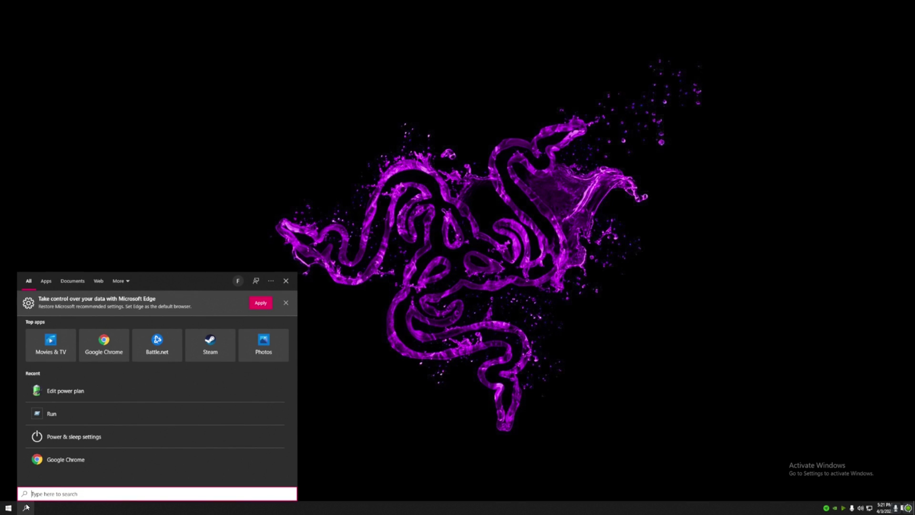
pyautogui.write('background')
pyautogui.press('Return')
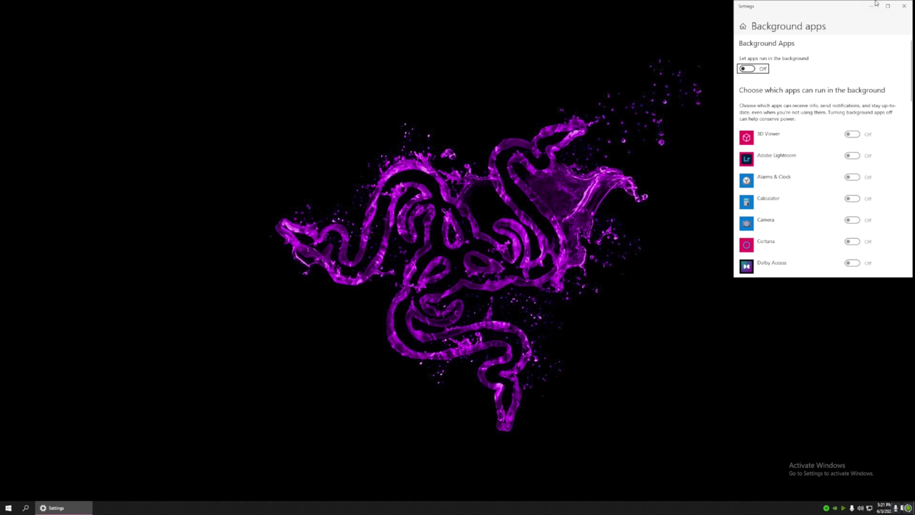
pyautogui.click(889, 7)
pyautogui.scroll(-10, 265, 326)
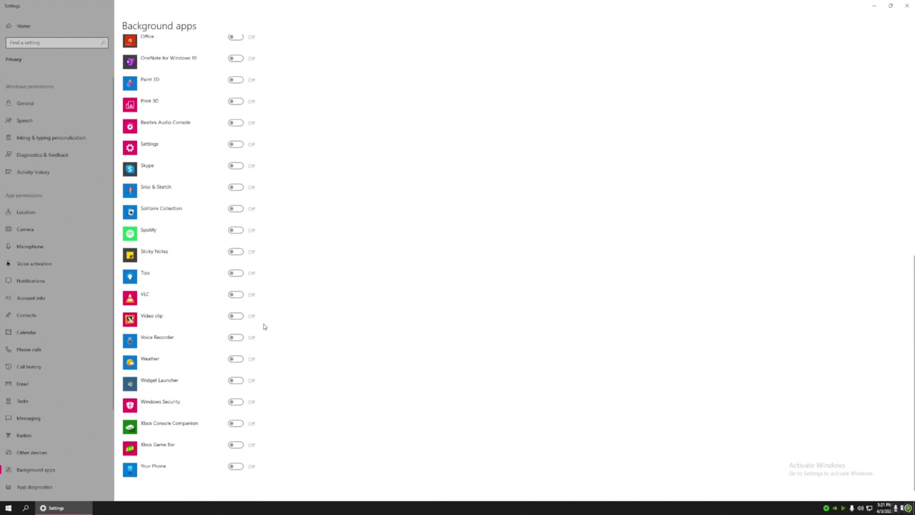
pyautogui.scroll(10, 227, 338)
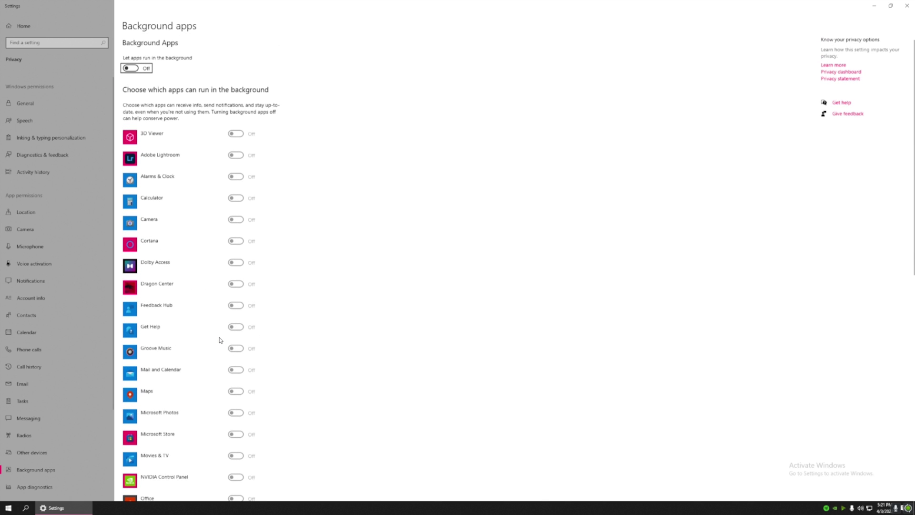
# Switch letting apps run in the background on to review the app list, switch it off again, and close Settings
pyautogui.click(130, 68)
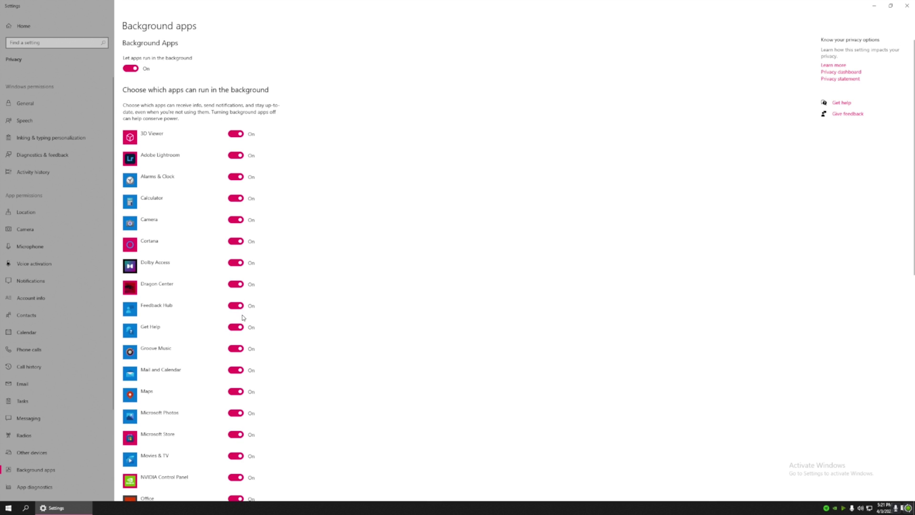
pyautogui.scroll(-10, 243, 317)
pyautogui.scroll(10, 240, 334)
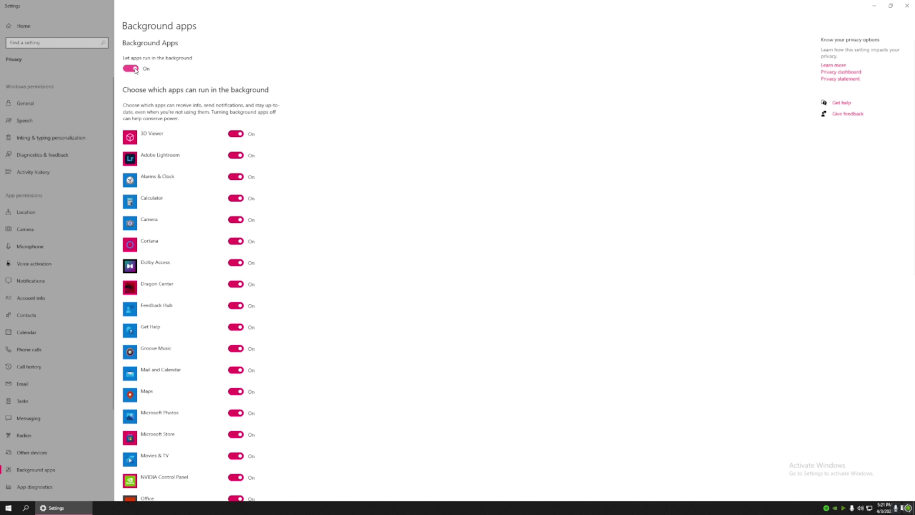
pyautogui.click(139, 71)
pyautogui.click(907, 6)
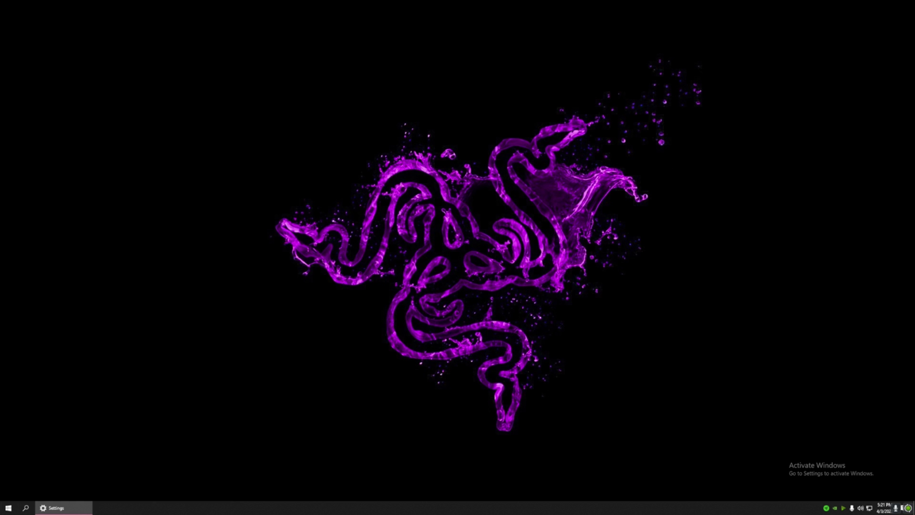
pyautogui.press('super')
pyautogui.write('game')
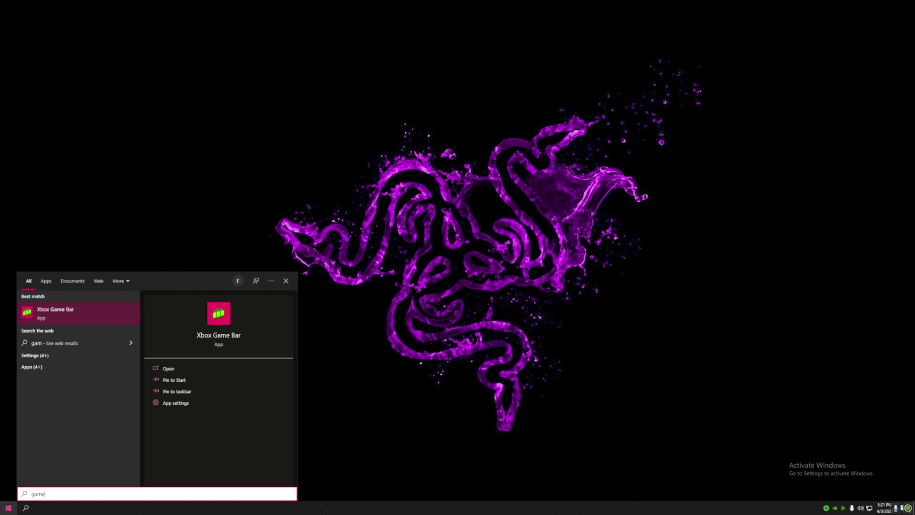
pyautogui.press('Return')
pyautogui.press('Escape')
# Search for "game ba", open the Xbox Game Bar settings, check its toggle and the Game Mode page, and put Settings away
pyautogui.press('super')
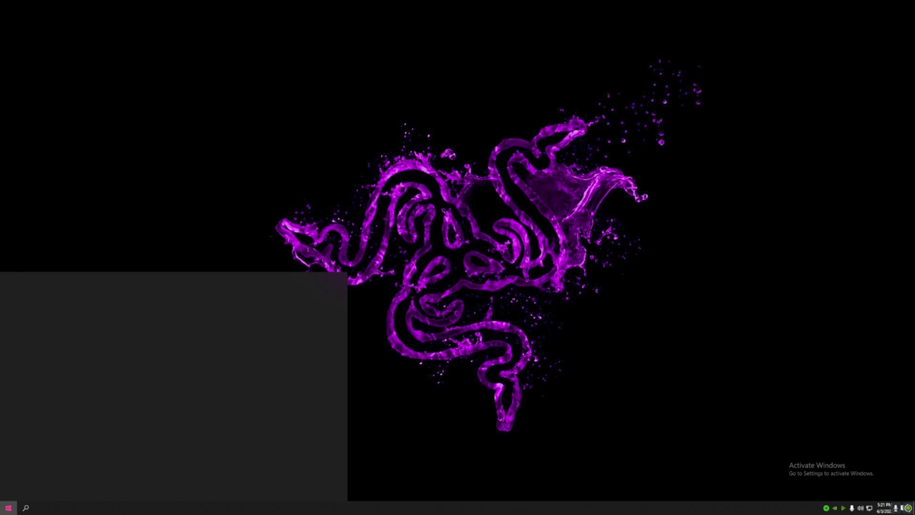
pyautogui.write('game')
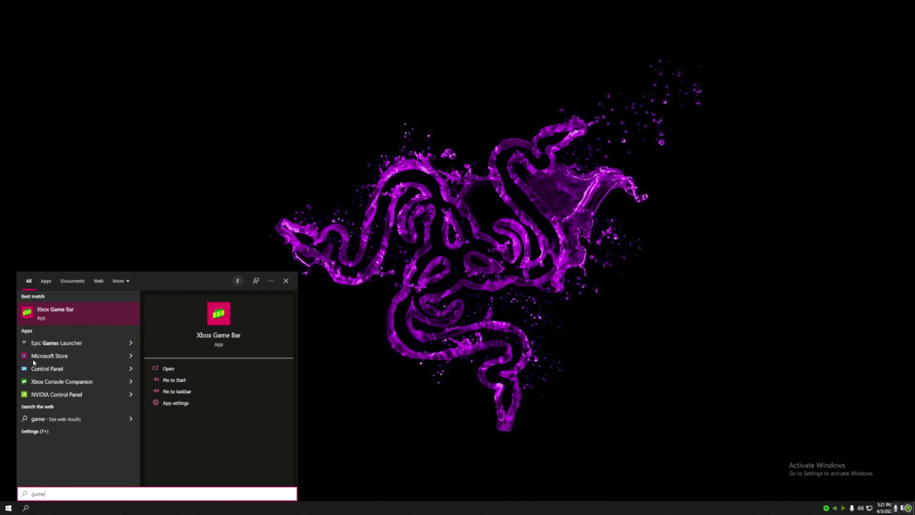
pyautogui.write(' ba')
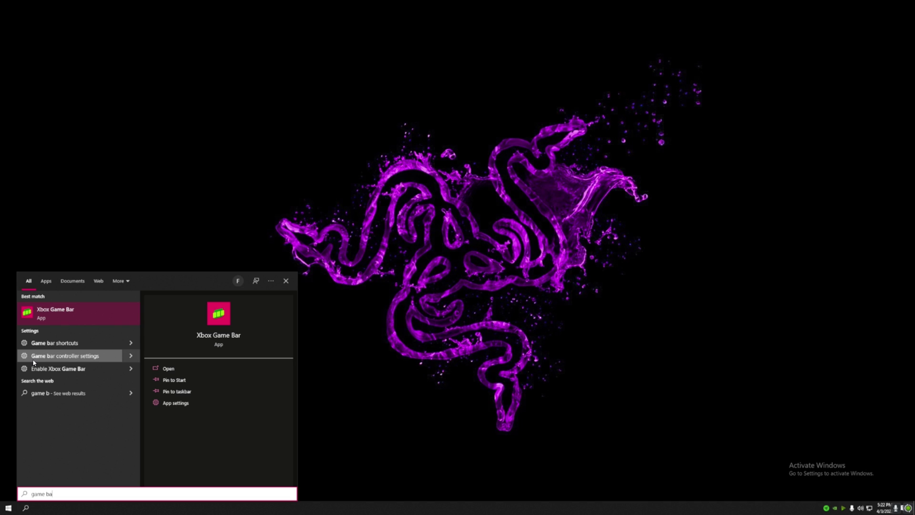
pyautogui.click(34, 361)
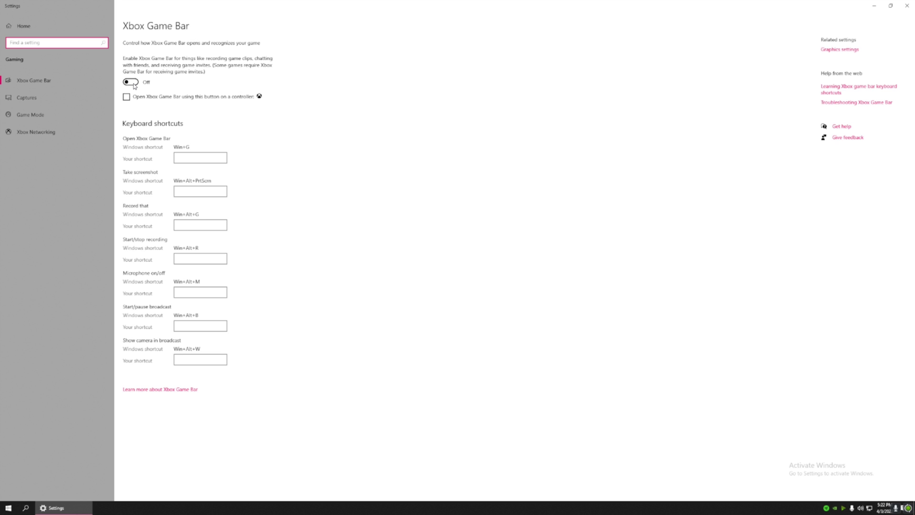
pyautogui.click(71, 113)
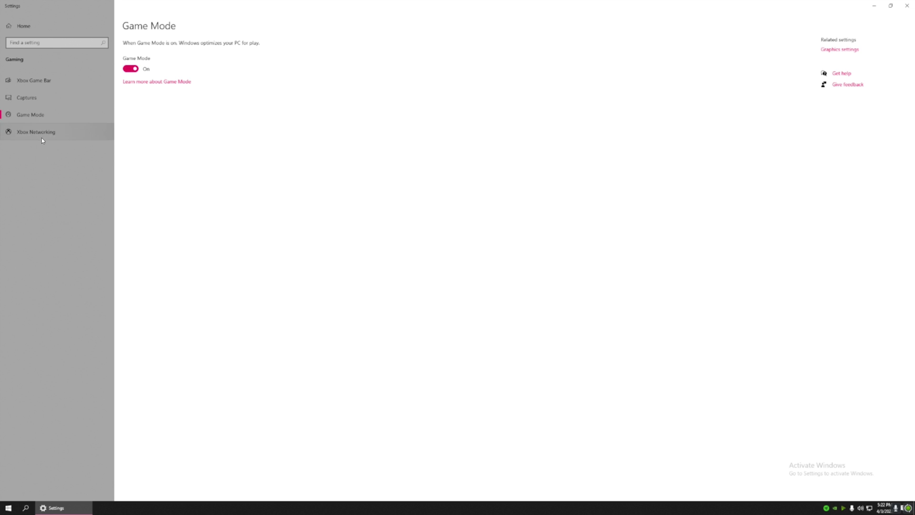
pyautogui.click(874, 6)
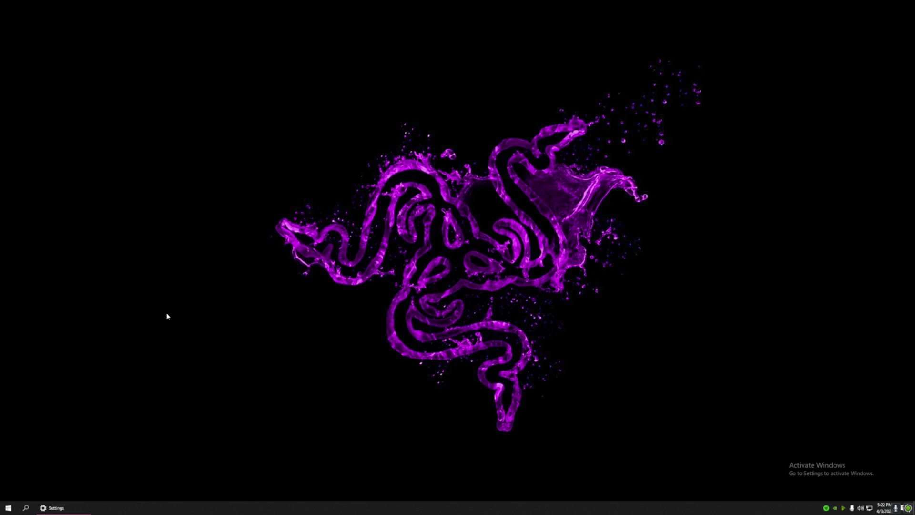
# Search for Google Chrome and open it to a new tab
pyautogui.click(25, 508)
pyautogui.write('chrome')
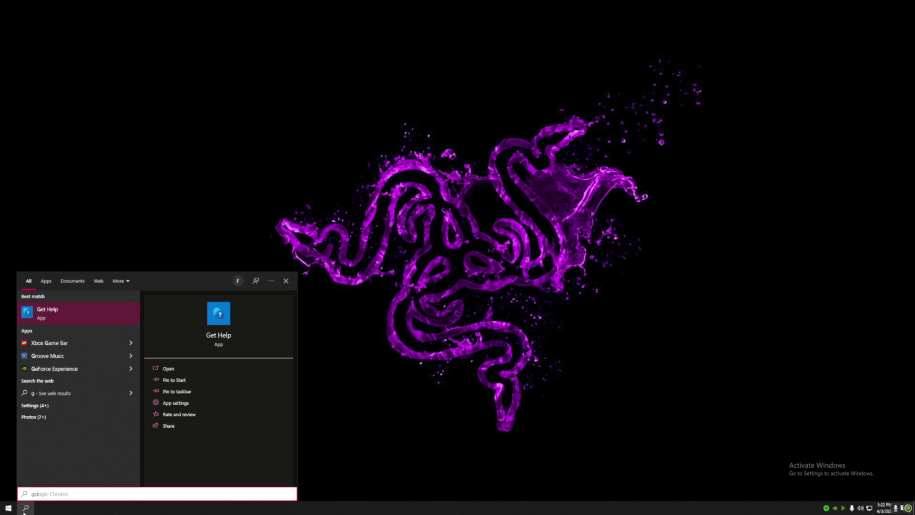
pyautogui.press('Return')
pyautogui.click(420, 272)
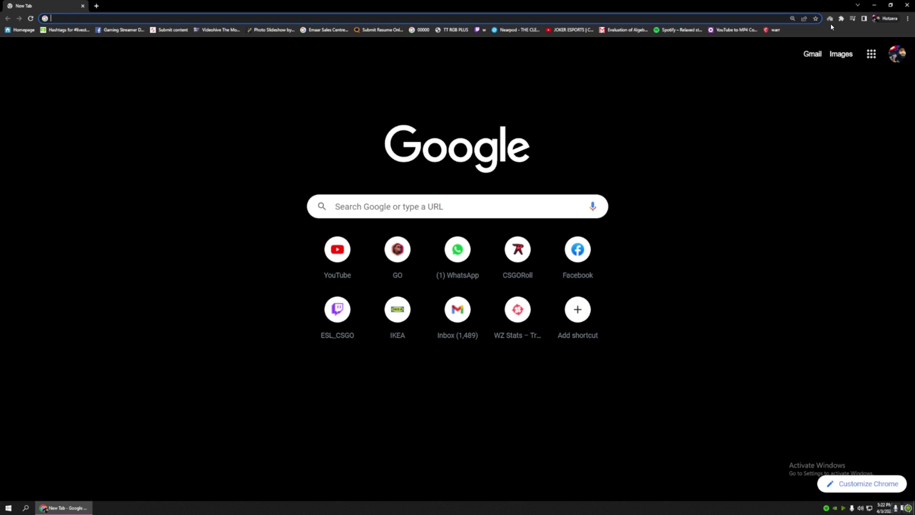
# Reopen the makeuseof.com Ultimate Performance power plan article from the browsing history and select its command powercfg -duplicatescheme e9a42b02-d5df-448d-aa00-03f14749eb61
pyautogui.click(907, 18)
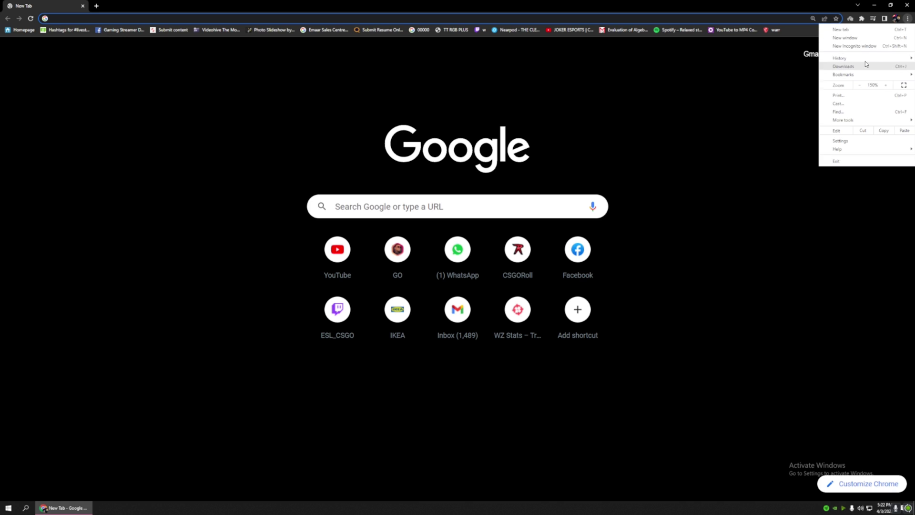
pyautogui.moveTo(865, 61)
pyautogui.click(671, 86)
pyautogui.scroll(-20, 346, 320)
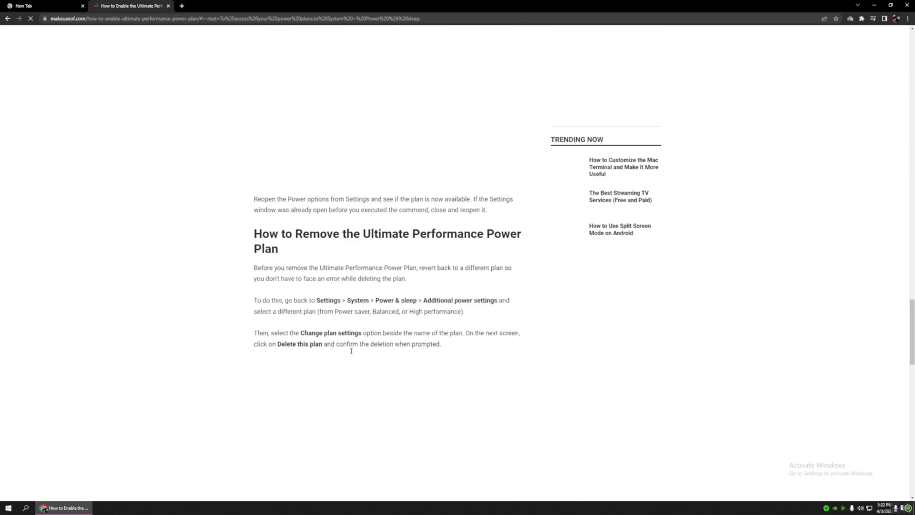
pyautogui.scroll(9, 346, 320)
pyautogui.scroll(7, 346, 320)
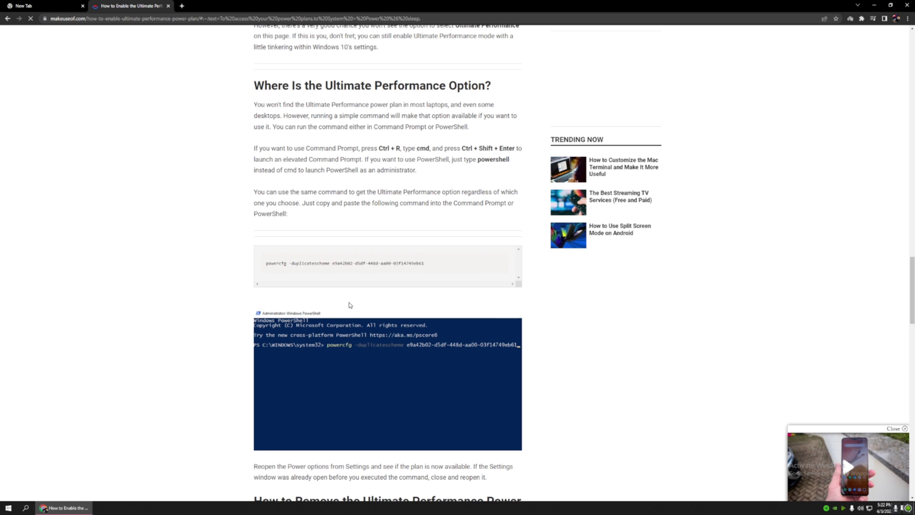
pyautogui.tripleClick(357, 263)
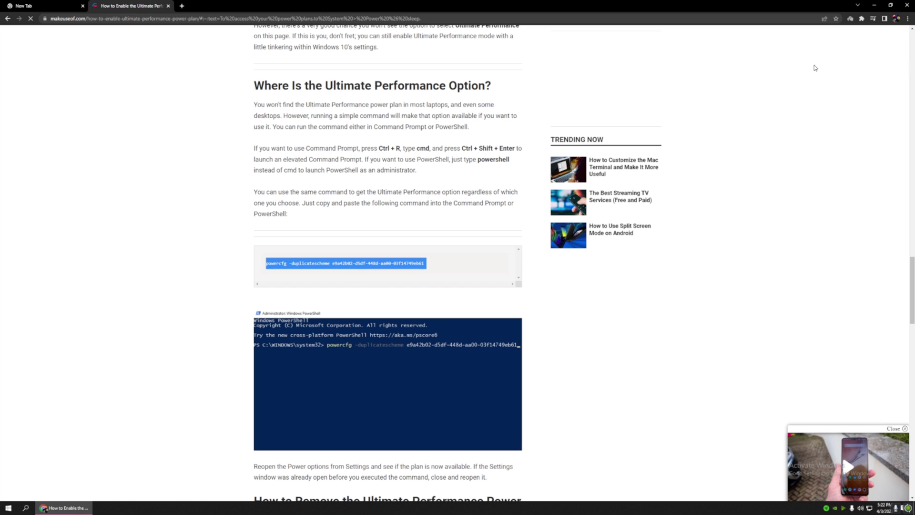
# Return to the desktop, search for "run", and open the Run dialog
pyautogui.press('super+d')
pyautogui.click(30, 507)
pyautogui.write('go')
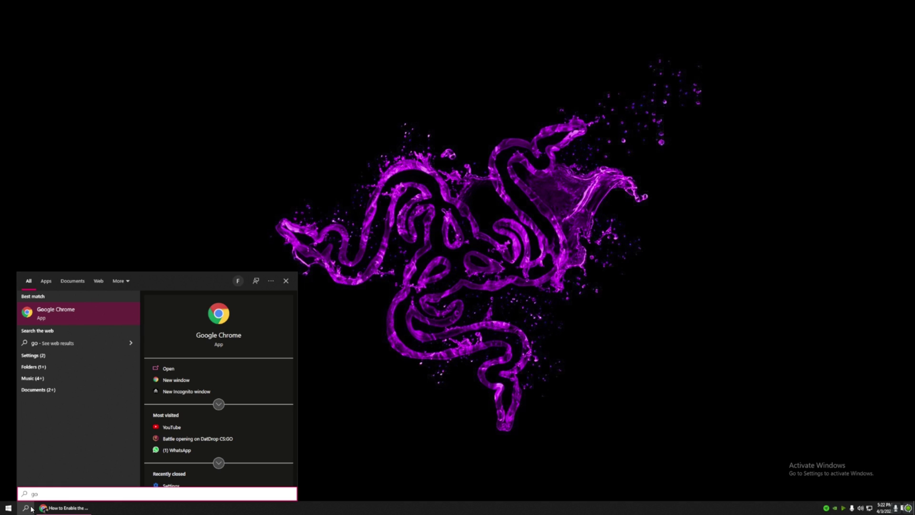
pyautogui.press('BackSpace')
pyautogui.press('BackSpace')
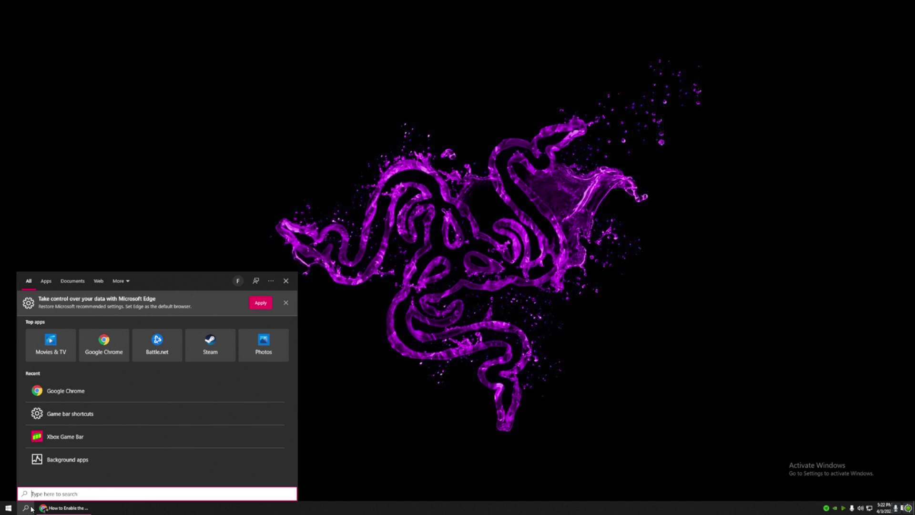
pyautogui.write('run')
pyautogui.press('Return')
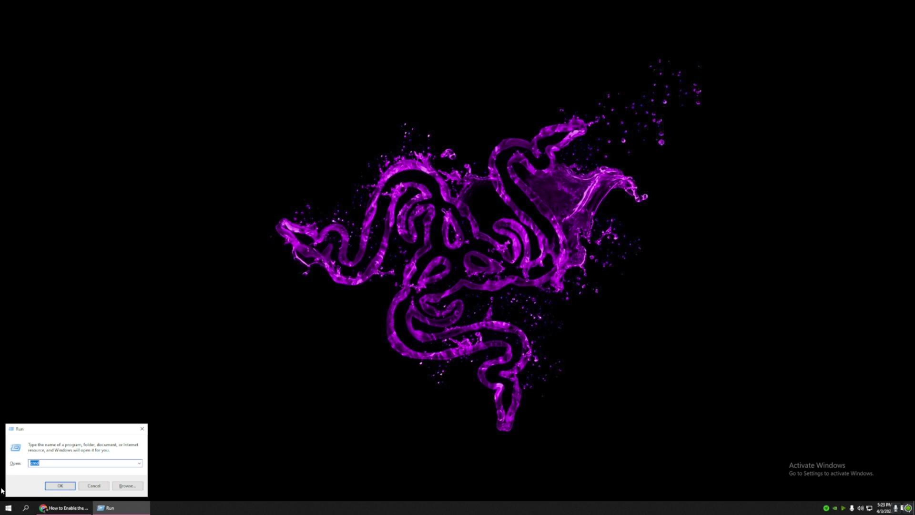
# Open the Edit Plan Settings window through a search and go up to the Power Options page listing the power plans
pyautogui.click(9, 508)
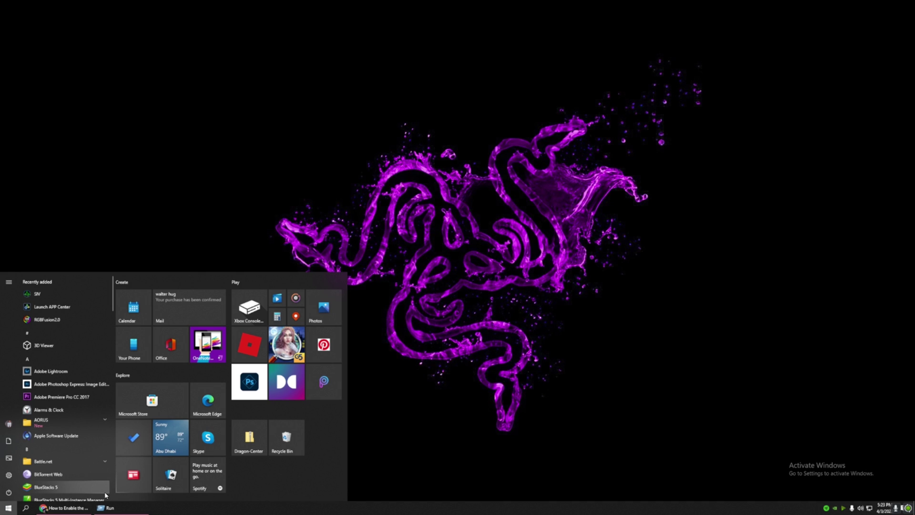
pyautogui.write('p')
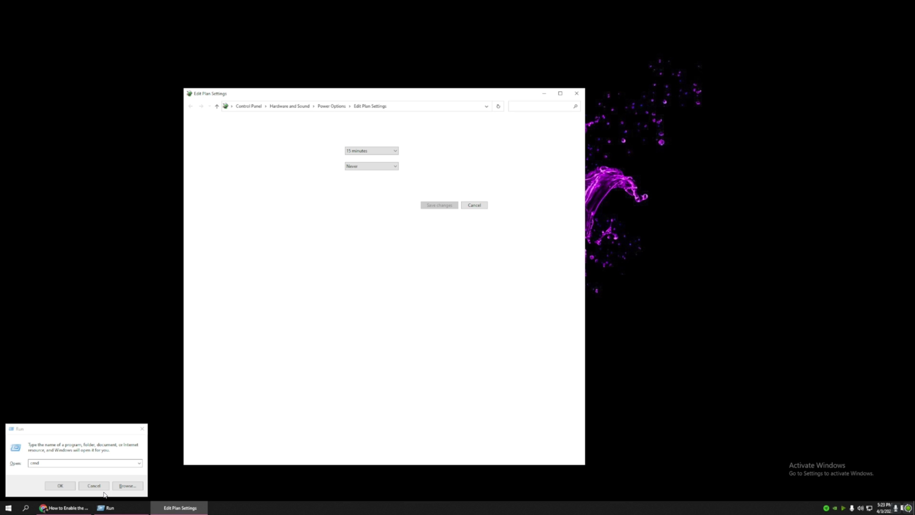
pyautogui.click(321, 106)
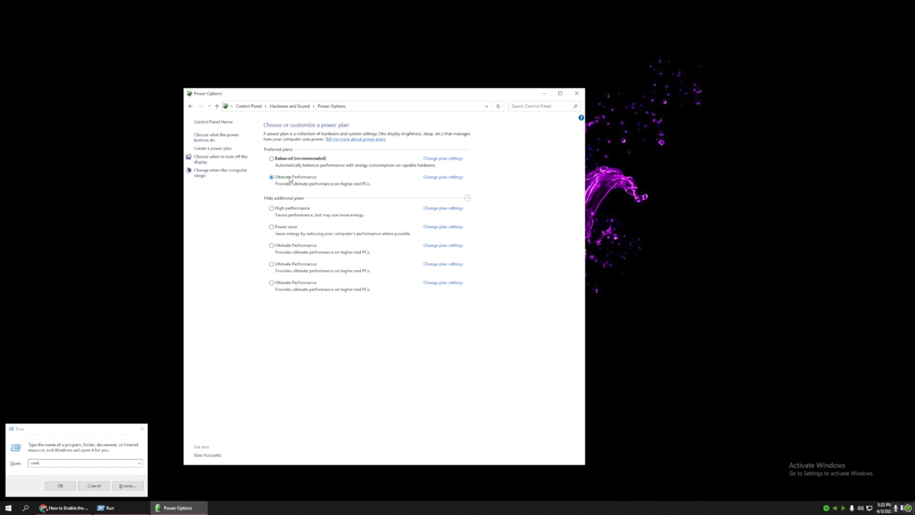